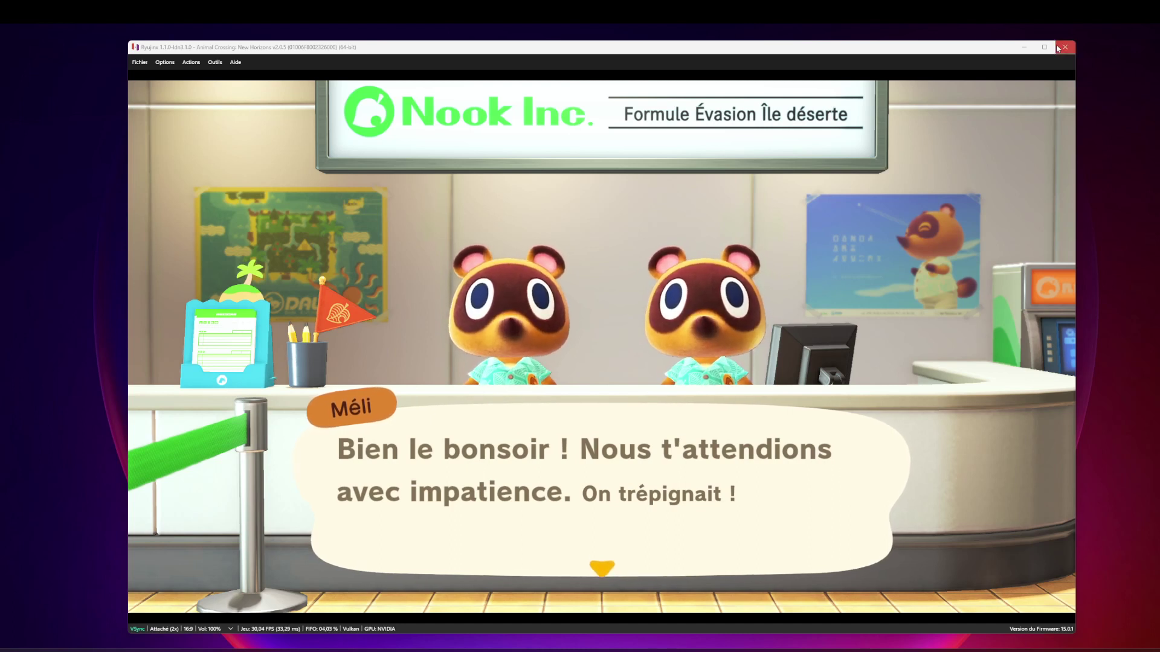
Step: Close the running game and start Ryujinx.Ava from the C:\Switch\ACNH folder
click(1060, 48)
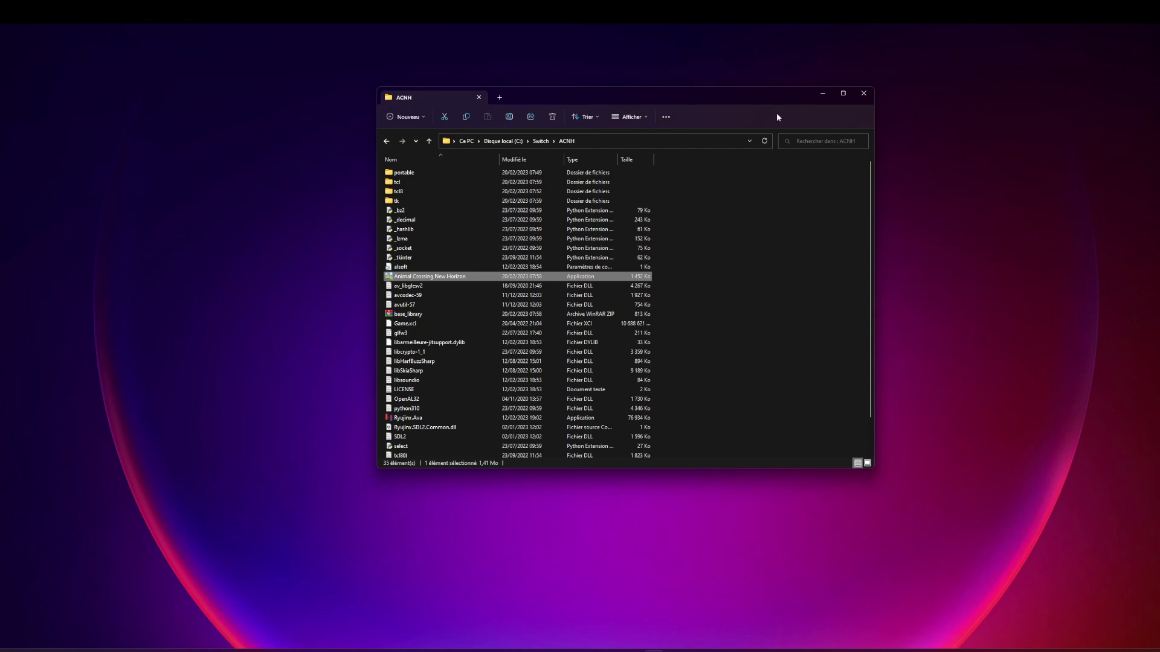
click(623, 141)
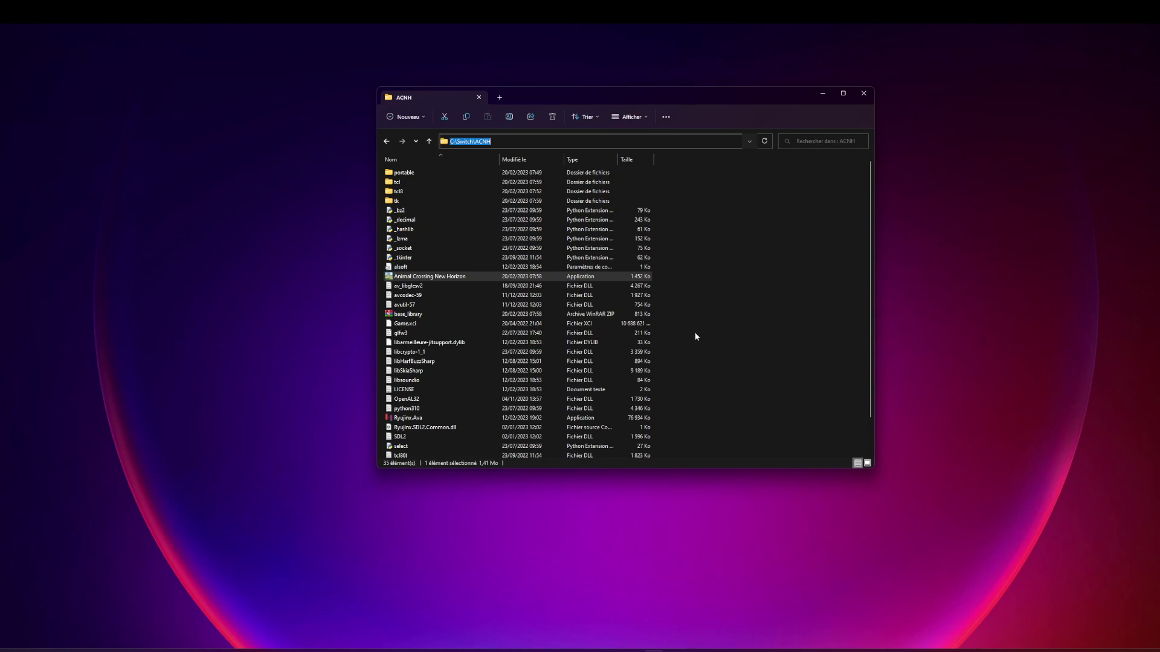
double_click(406, 421)
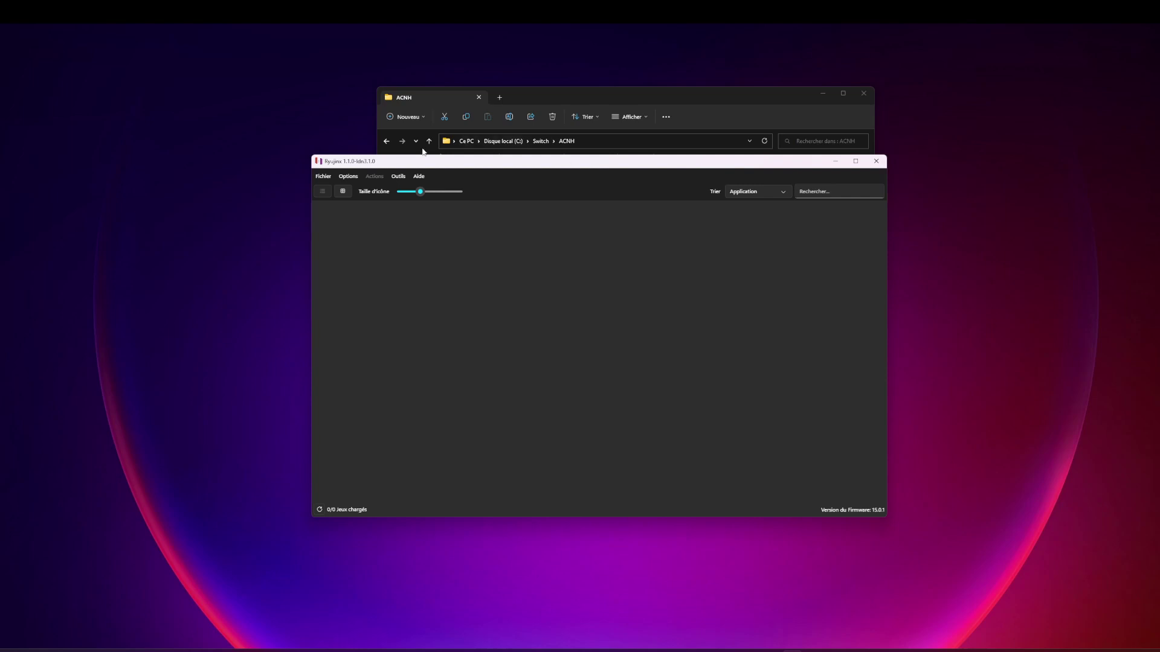
Step: In the emulator's control settings, select PS4 Controller (0) as Joueur 1's input device and Pro Controller as the controller type
click(342, 180)
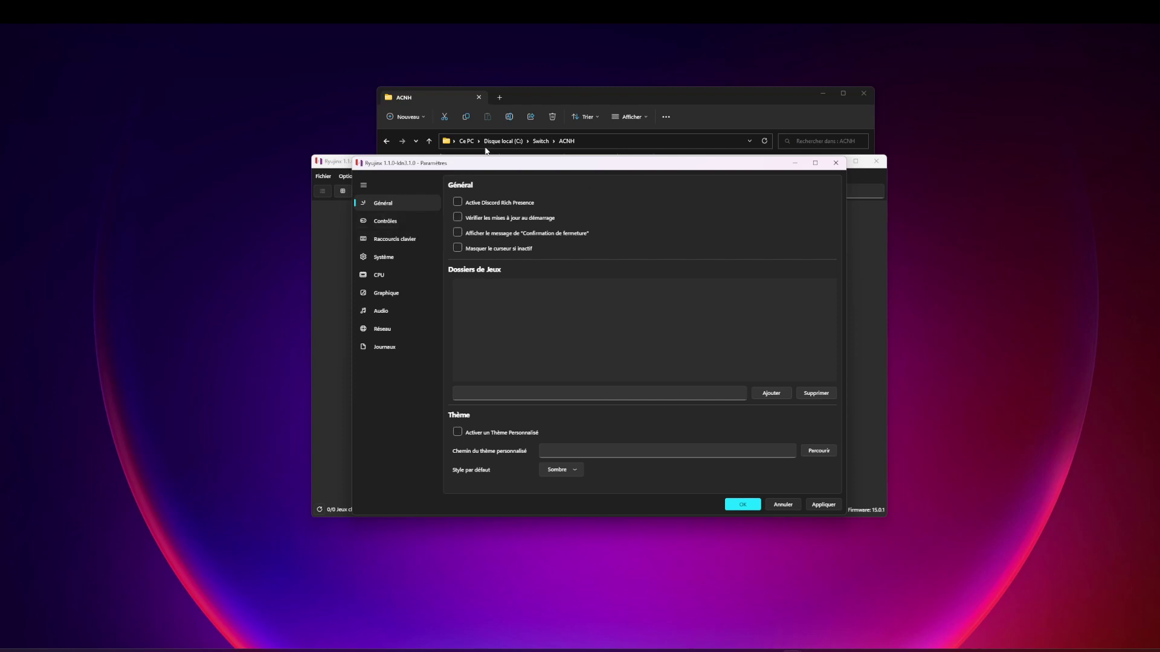
click(385, 226)
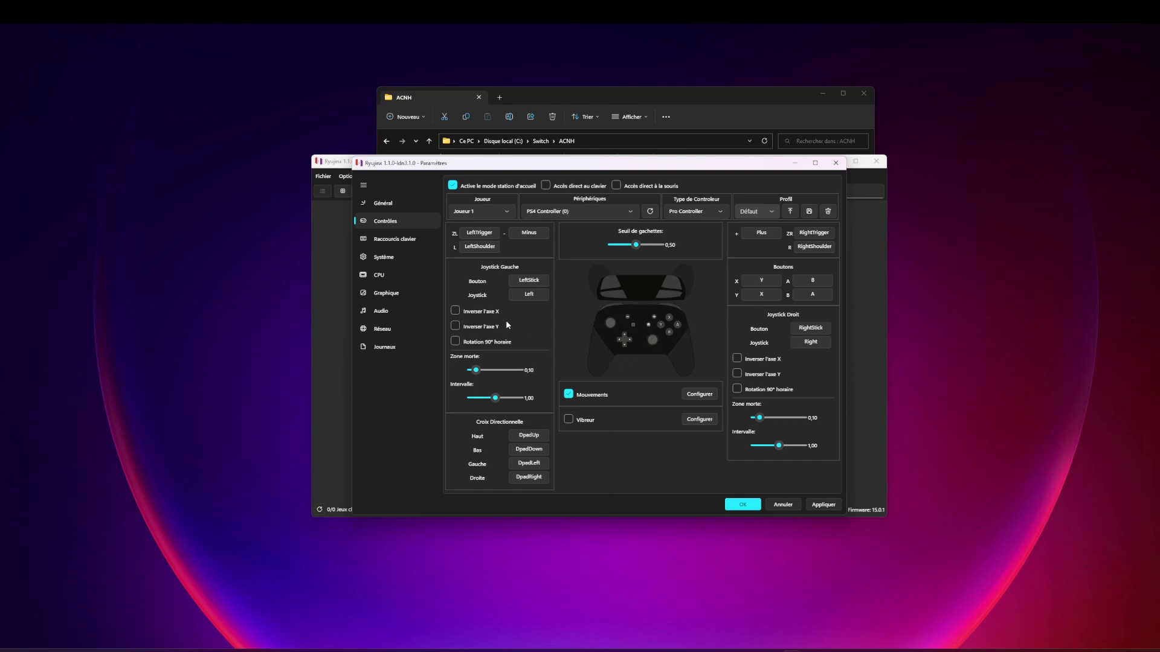
click(606, 219)
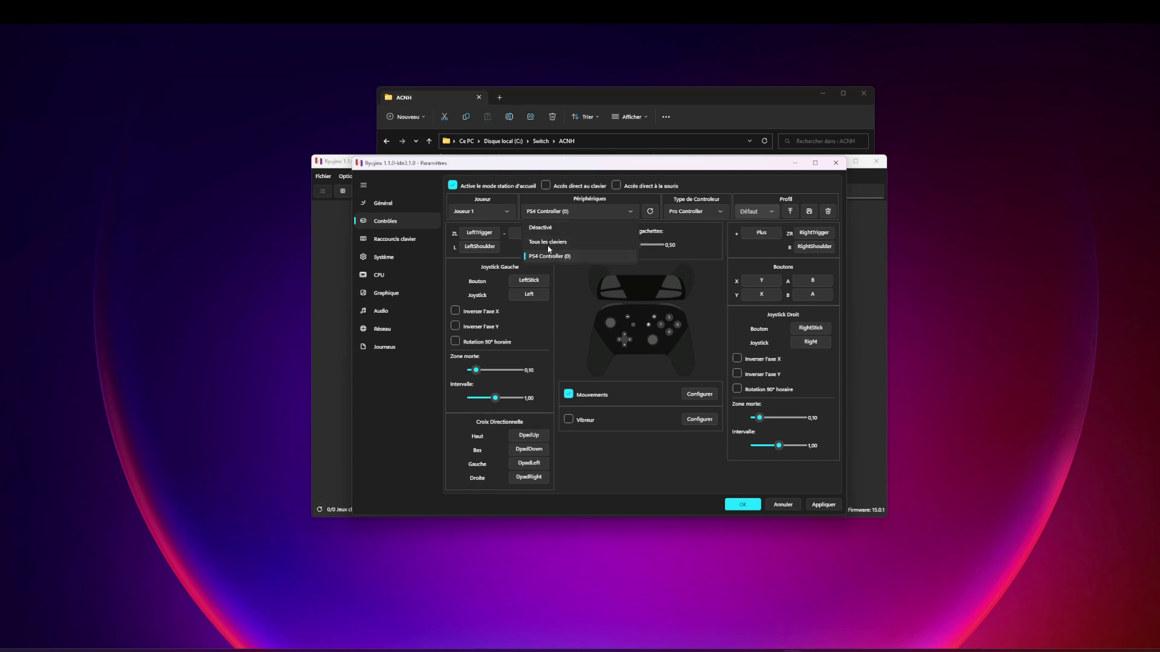
click(604, 262)
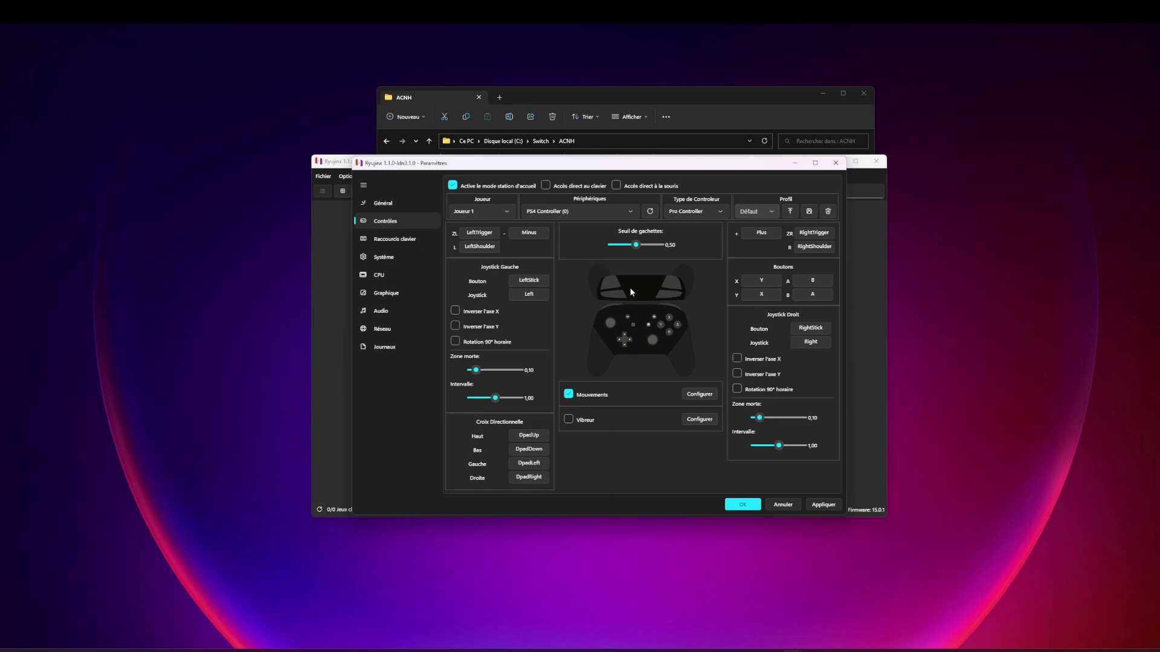
click(695, 214)
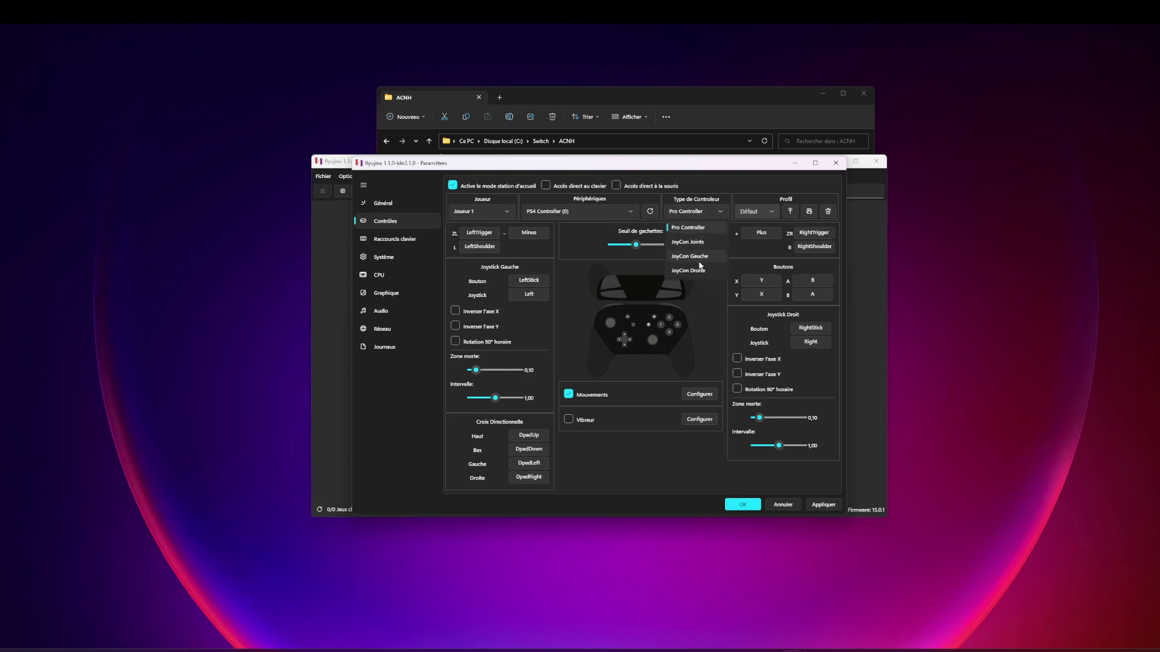
click(690, 256)
click(678, 218)
click(704, 226)
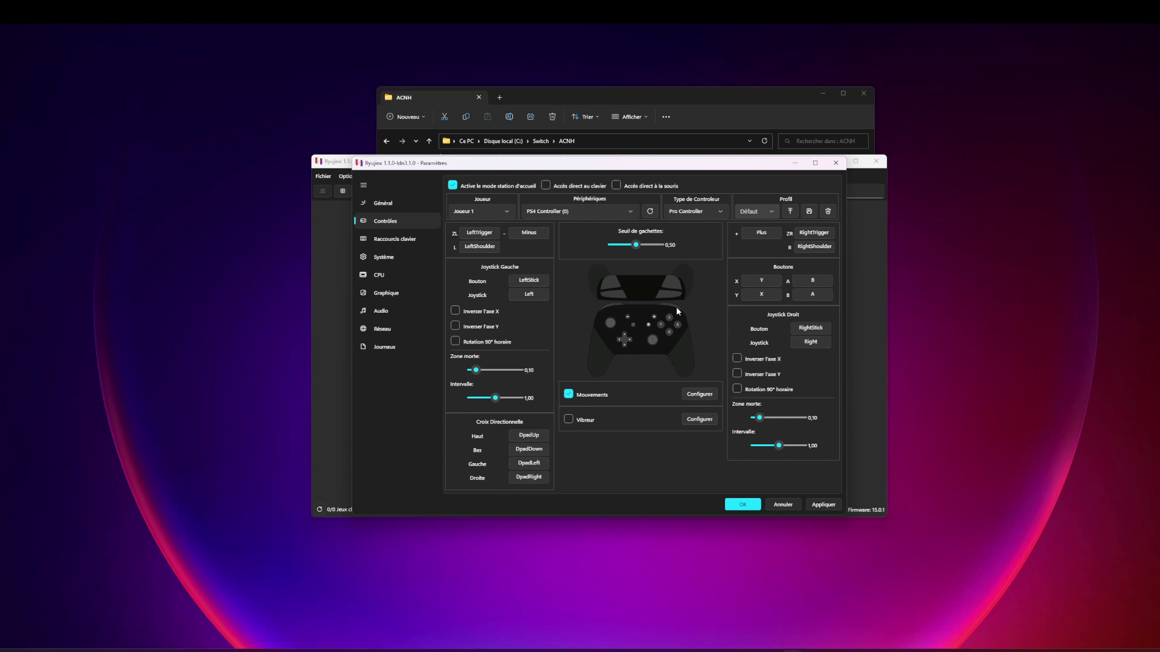
Step: Review the system settings and set the graphics rendering API to Vulkan
click(386, 257)
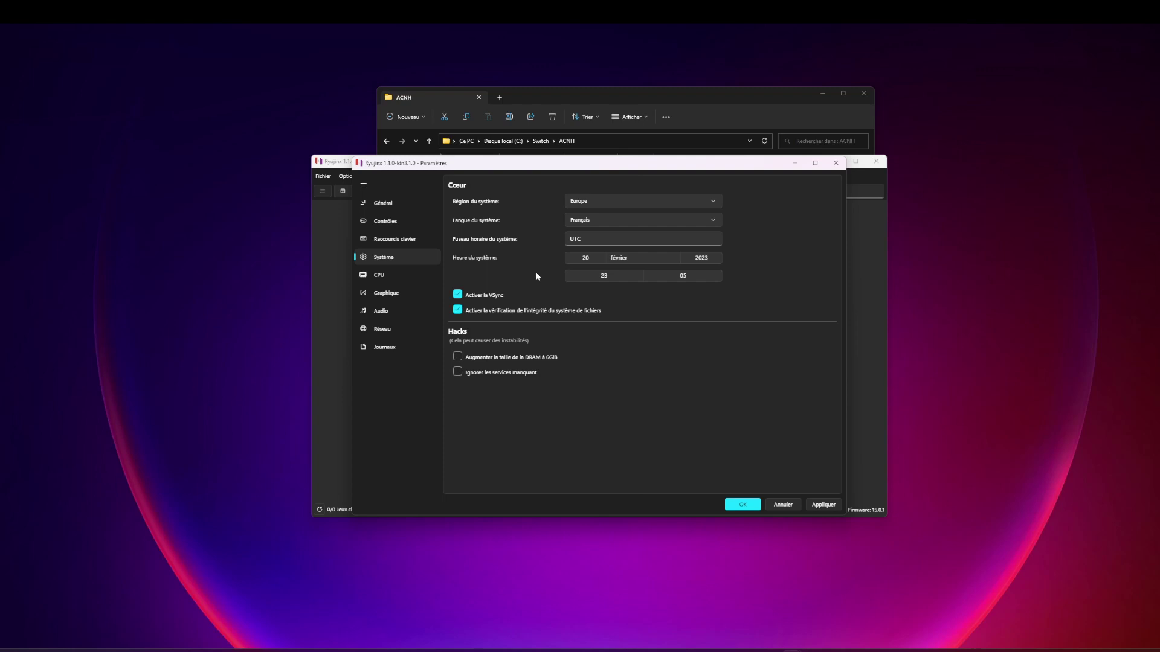
click(432, 290)
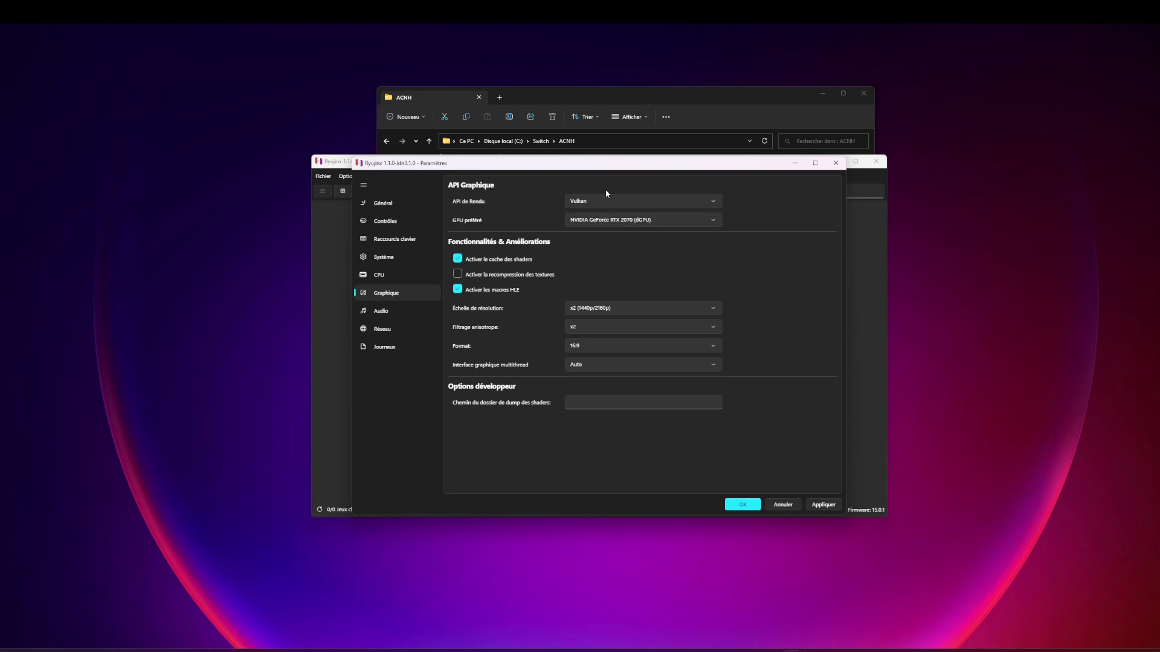
click(581, 201)
click(568, 210)
mouse_move(603, 220)
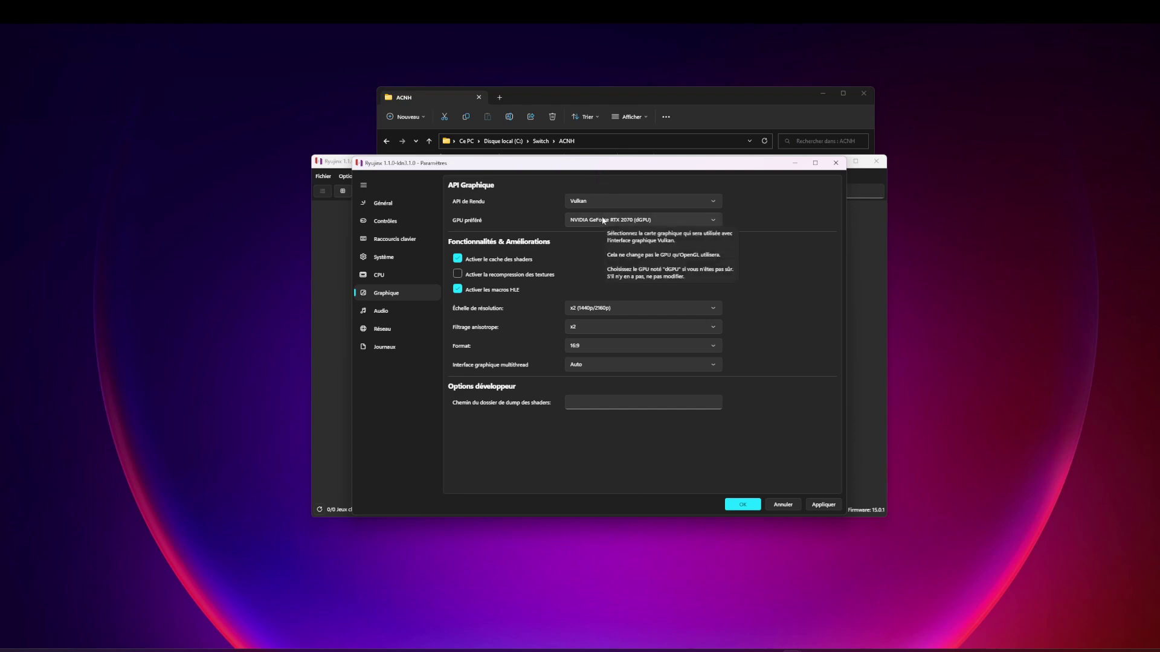
click(580, 203)
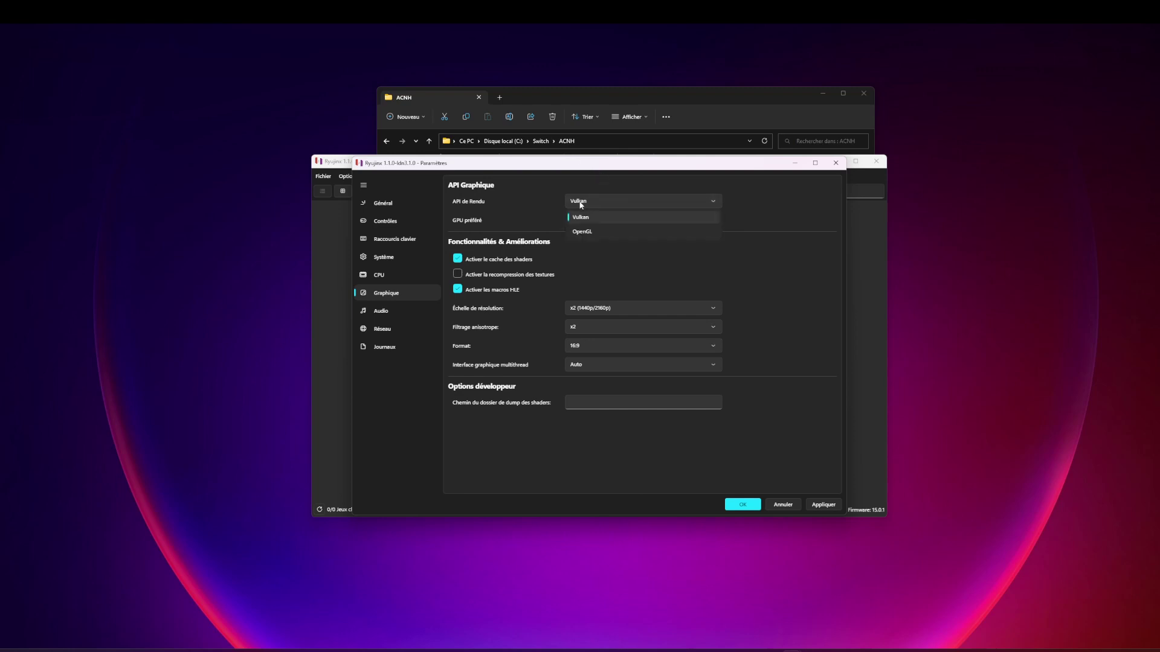
click(581, 231)
click(585, 207)
click(595, 217)
mouse_move(590, 222)
mouse_move(500, 292)
Step: Review the anisotropic filtering and graphics multithreading choices, and accept the emulator settings
click(573, 330)
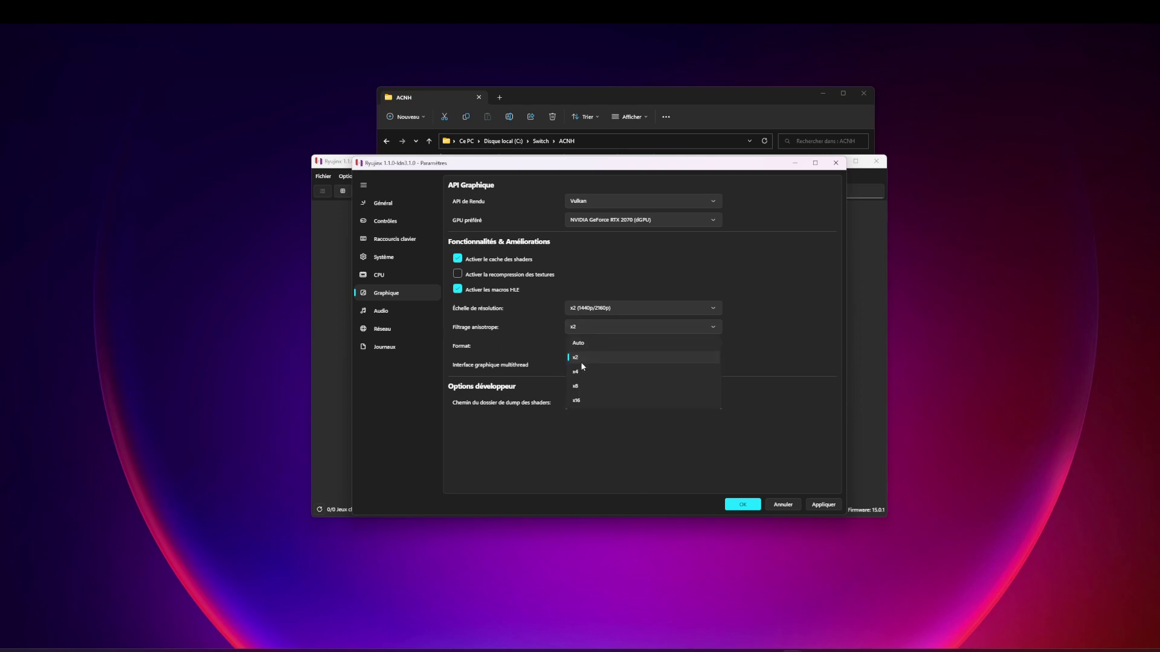
click(539, 320)
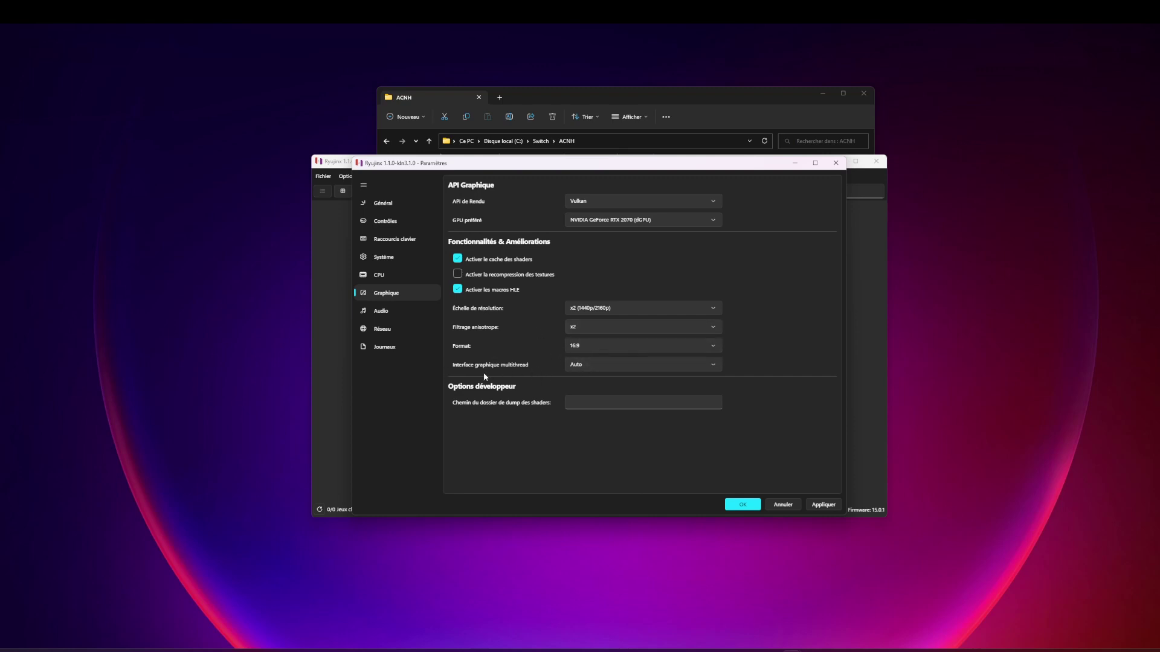
click(582, 366)
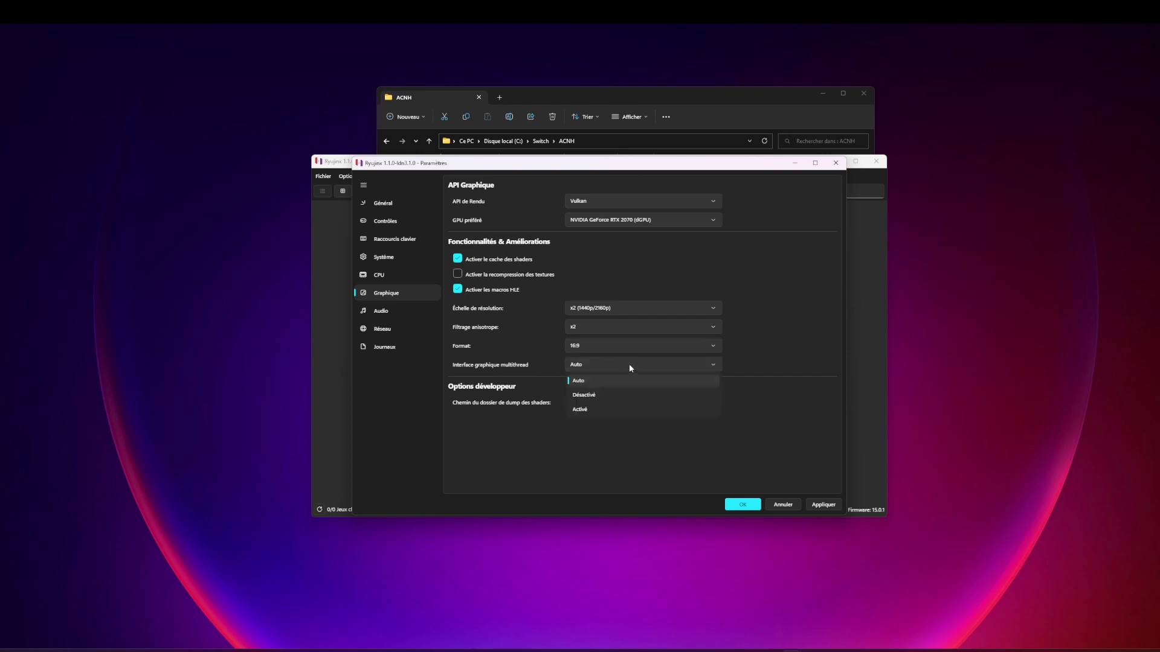
click(546, 367)
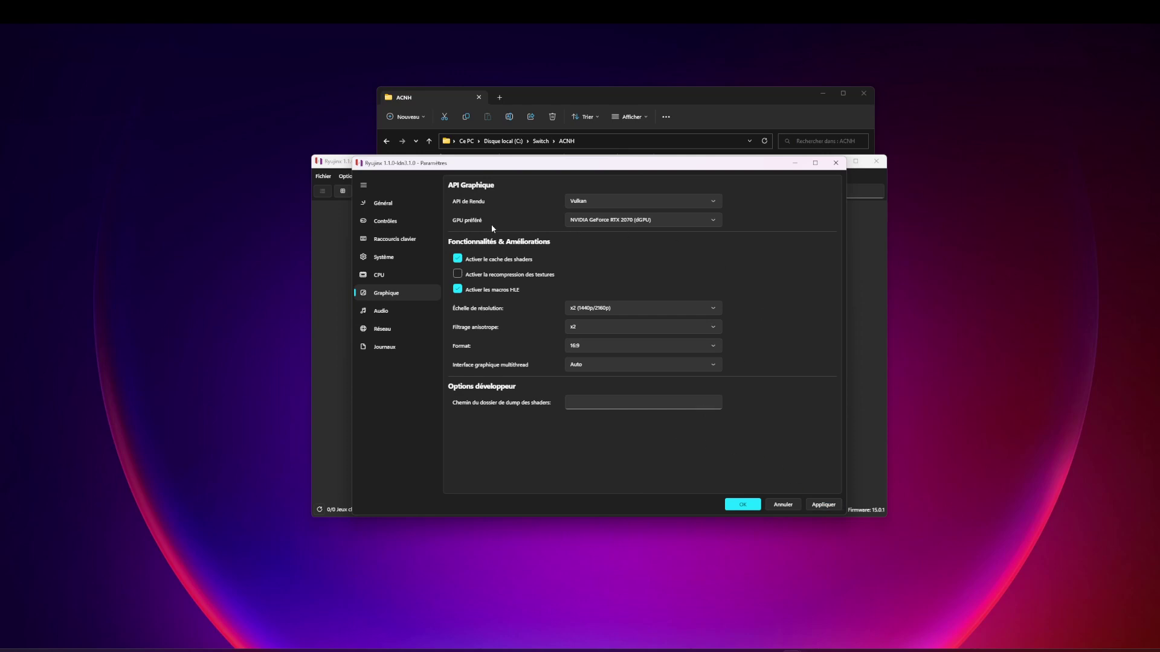
click(384, 221)
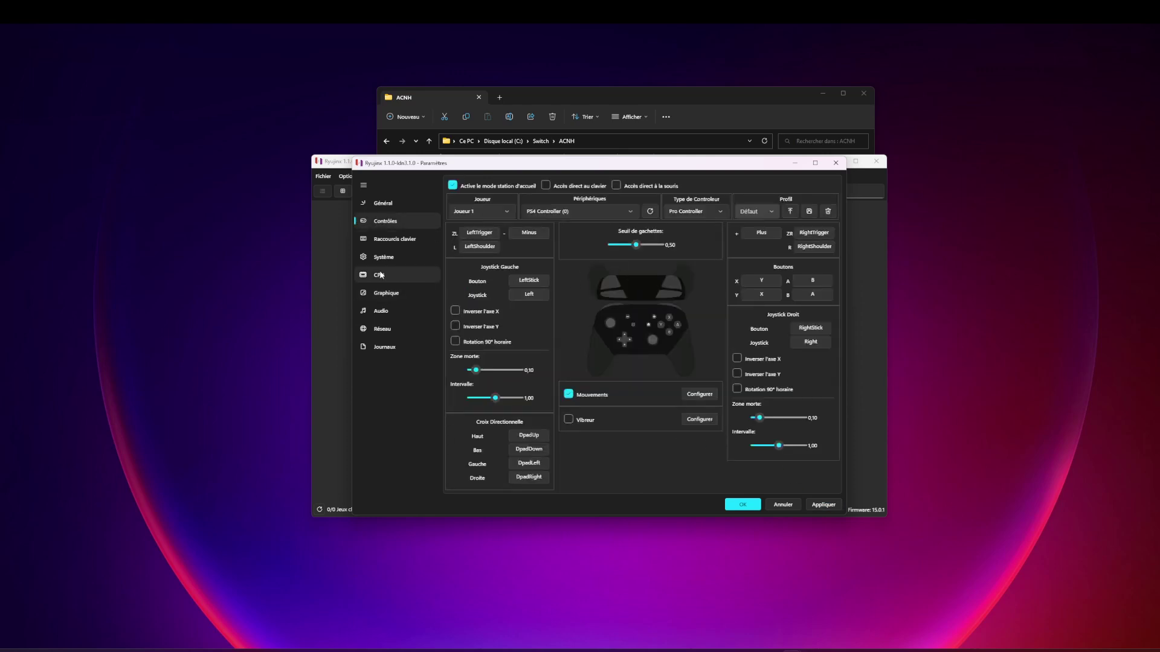
click(387, 293)
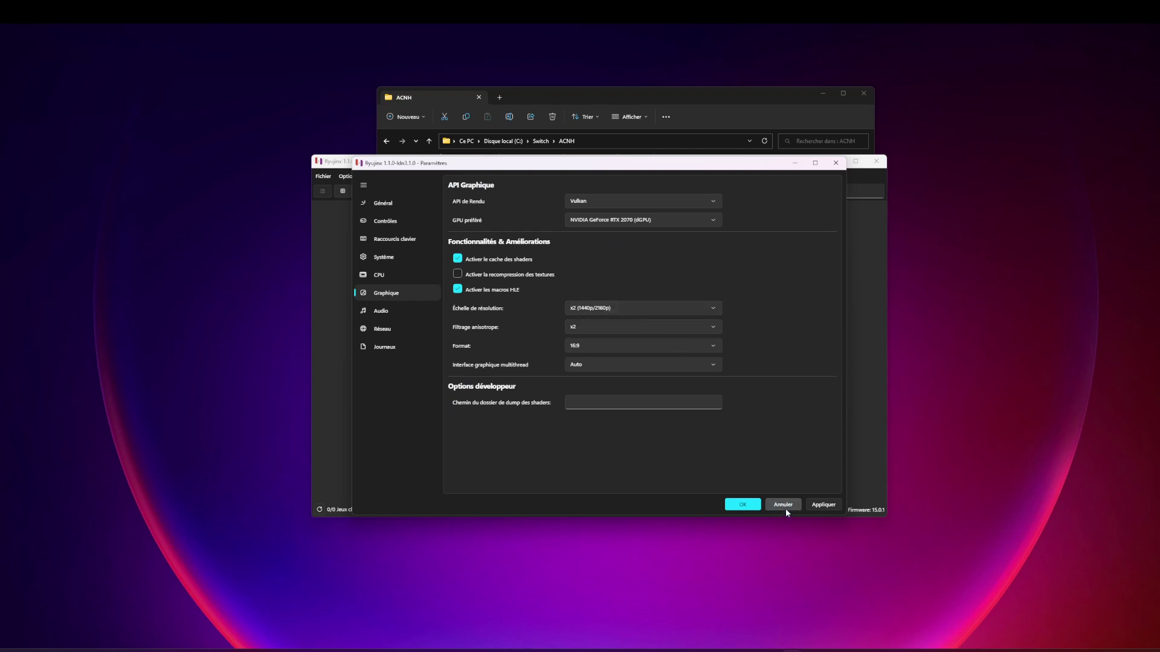
click(742, 505)
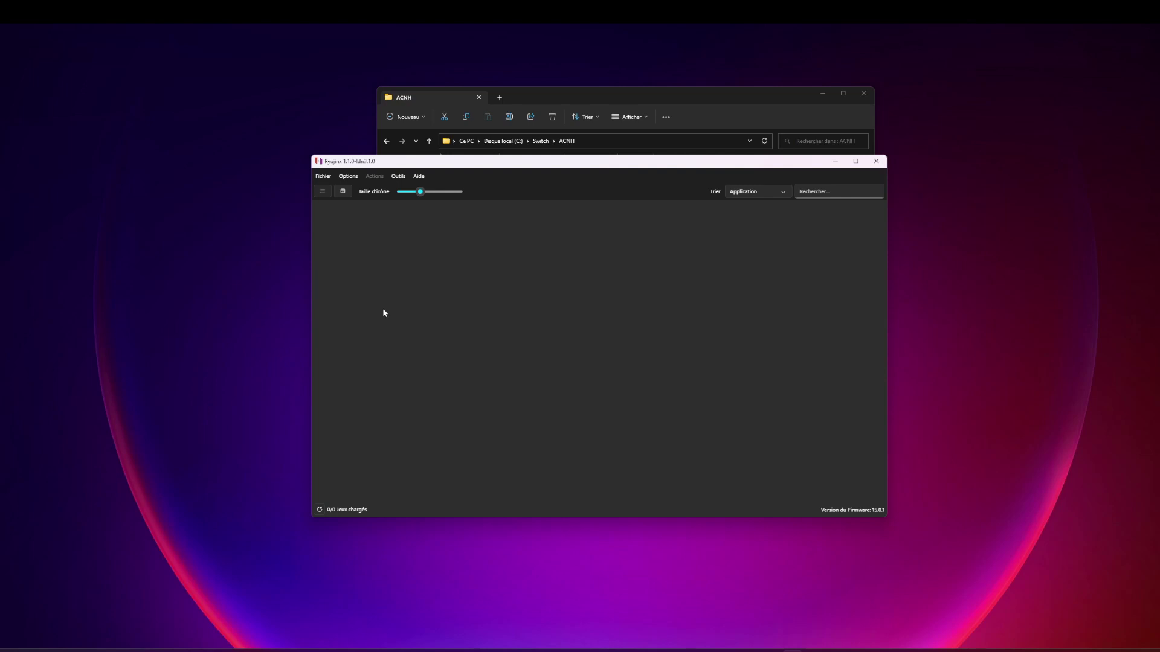
Step: Reopen the emulator settings, dismiss them without saving, and close the emulator
click(350, 177)
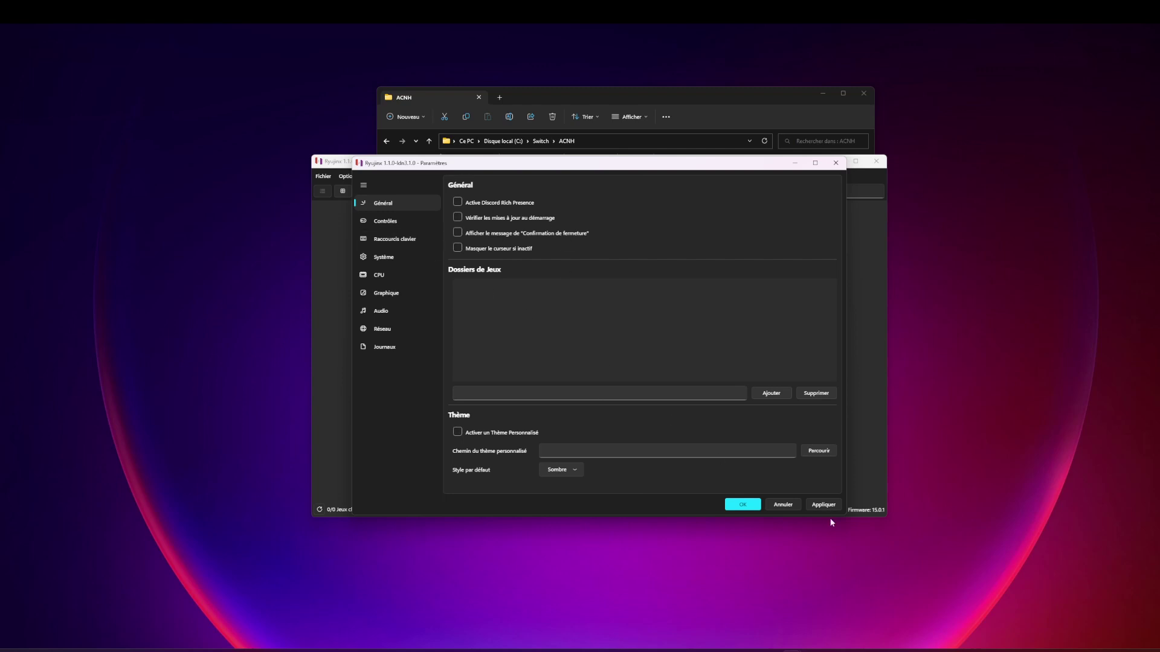
click(789, 509)
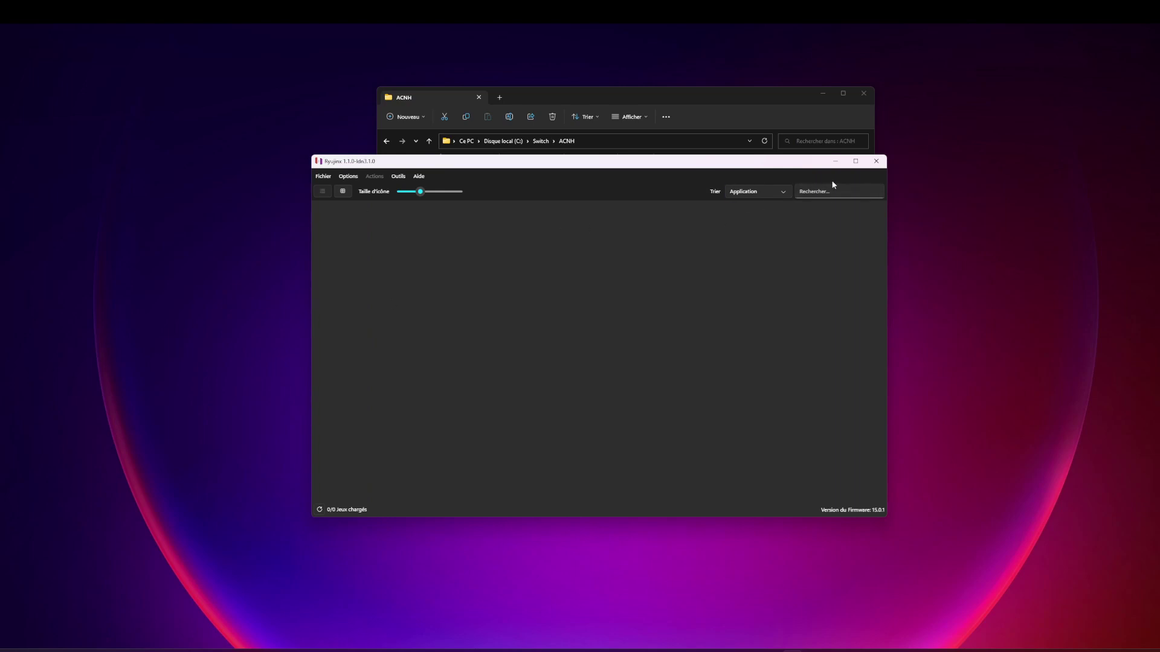
click(876, 160)
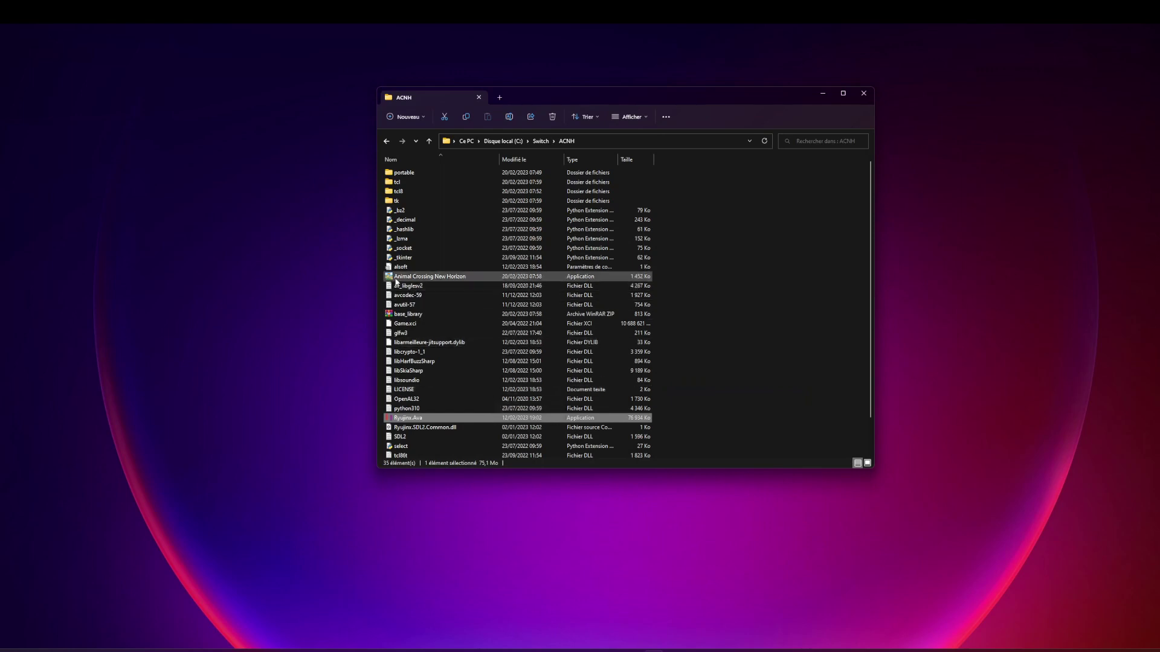
Step: Launch the Animal Crossing New Horizon application from the ACNH folder, accept the launch notice, and enlarge the game window
double_click(425, 276)
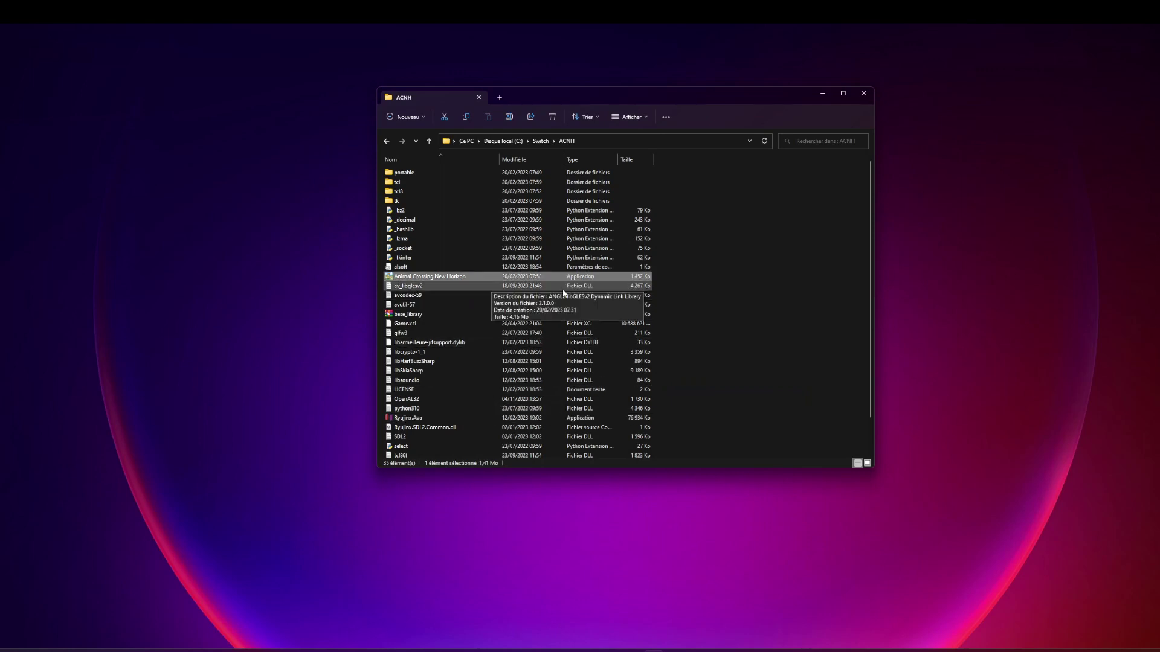
key(Return)
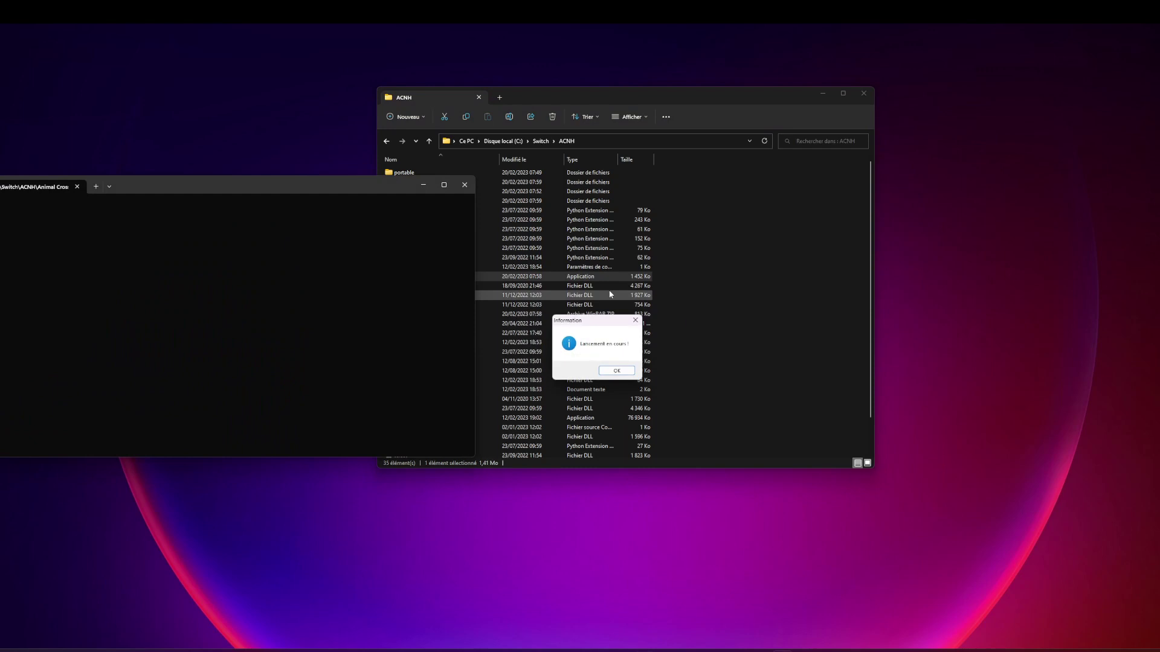
key(Return)
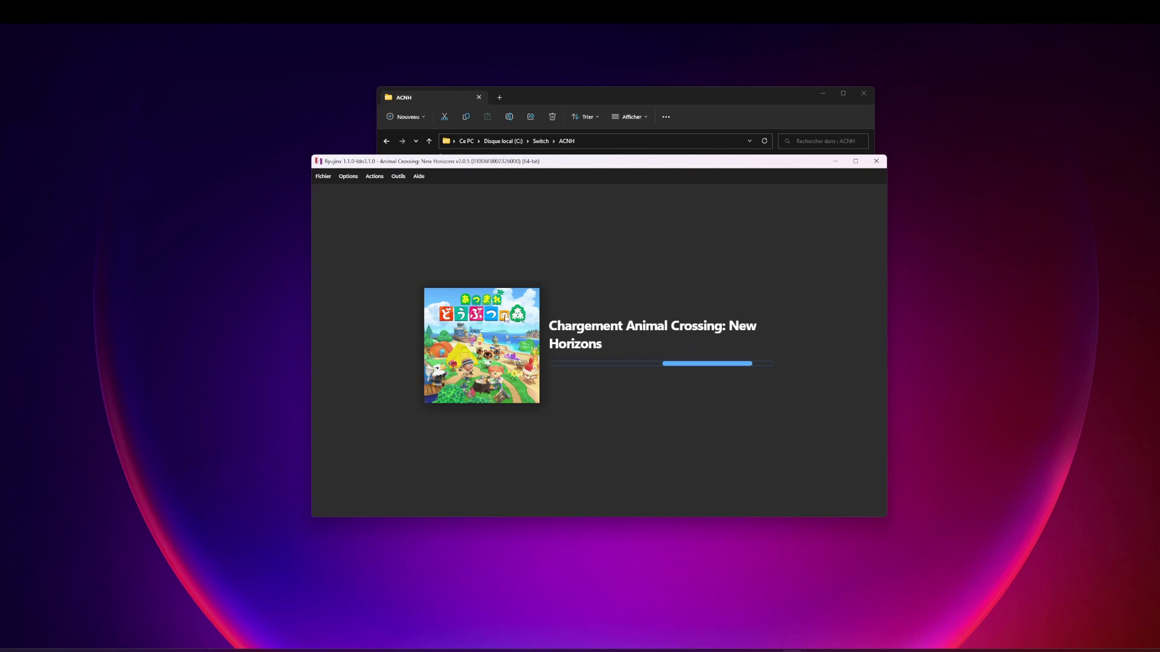
drag(312, 155, 148, 75)
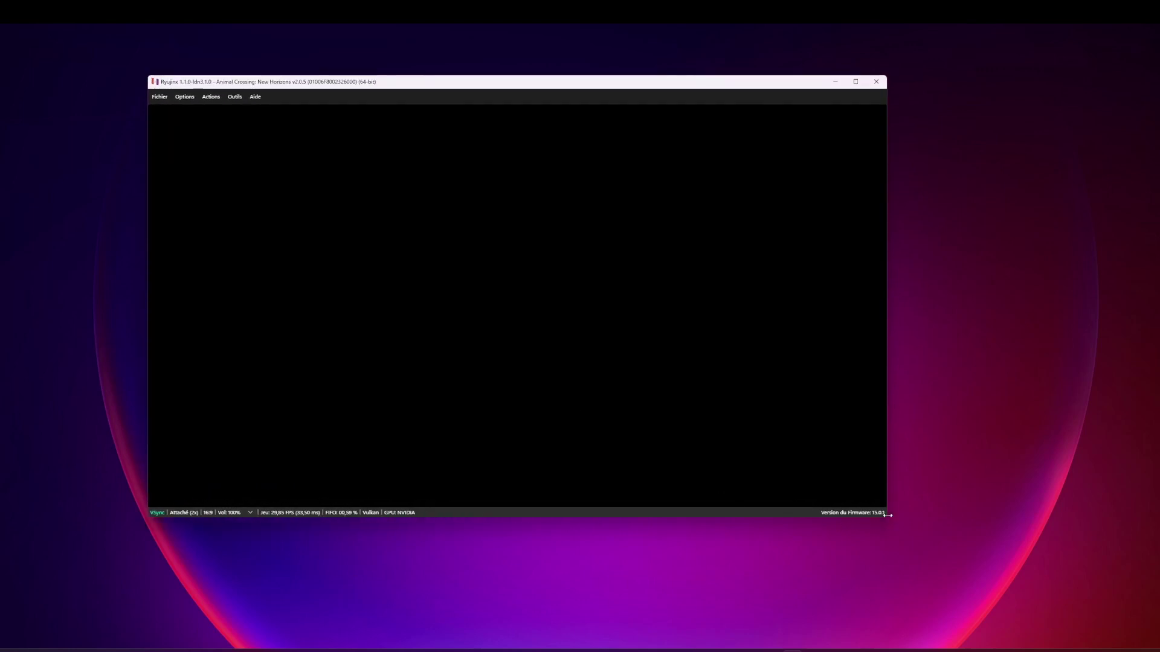